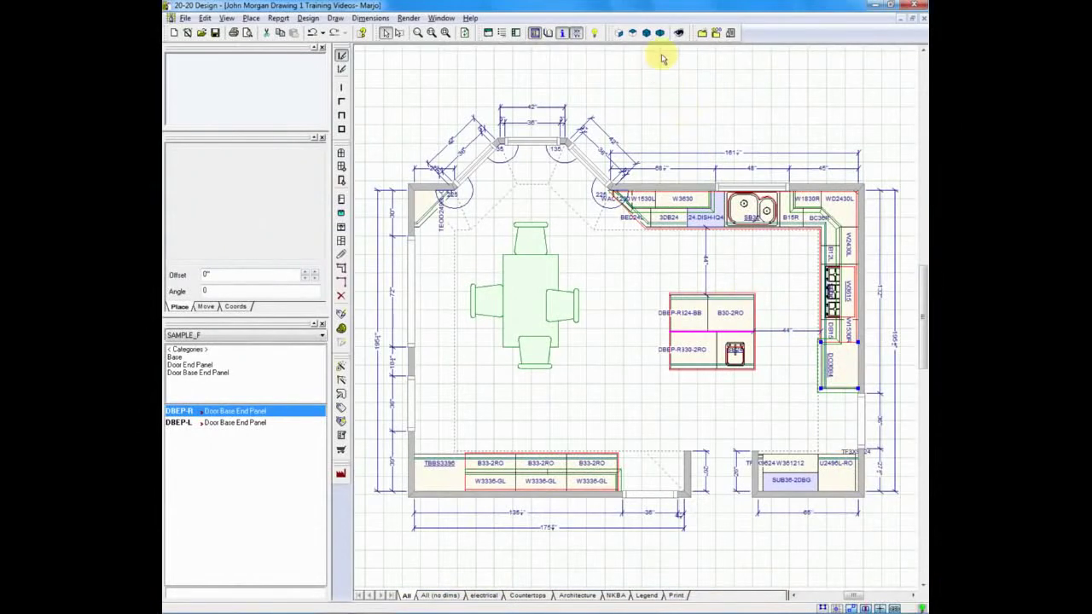
- Open the Perspective View Settings, move the dialog higher, and keep the mode at Texture Medium
left_click(661, 34)
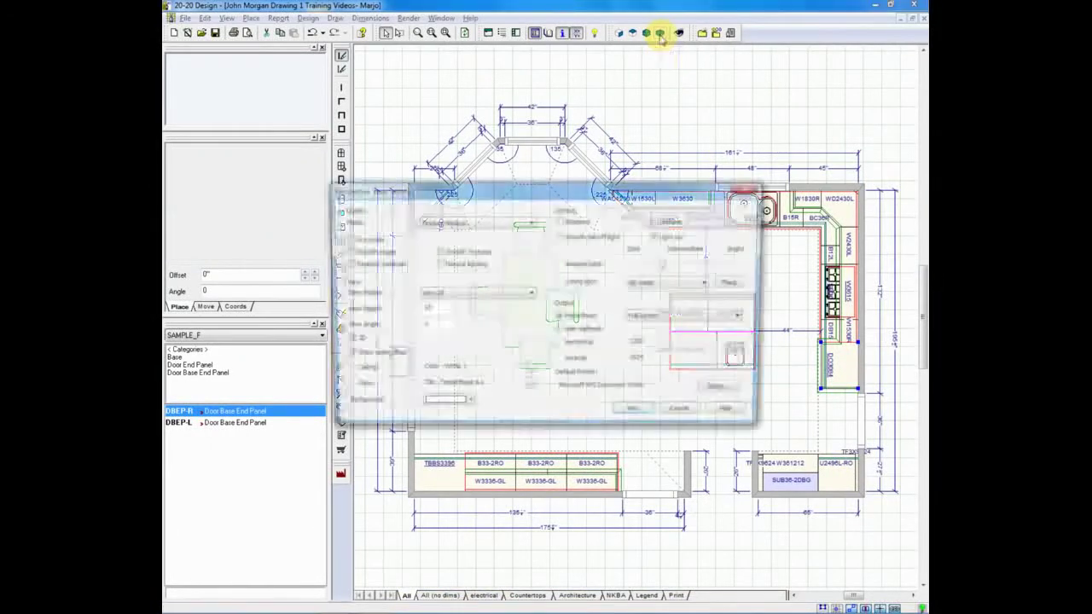
left_click_drag(580, 180, 602, 75)
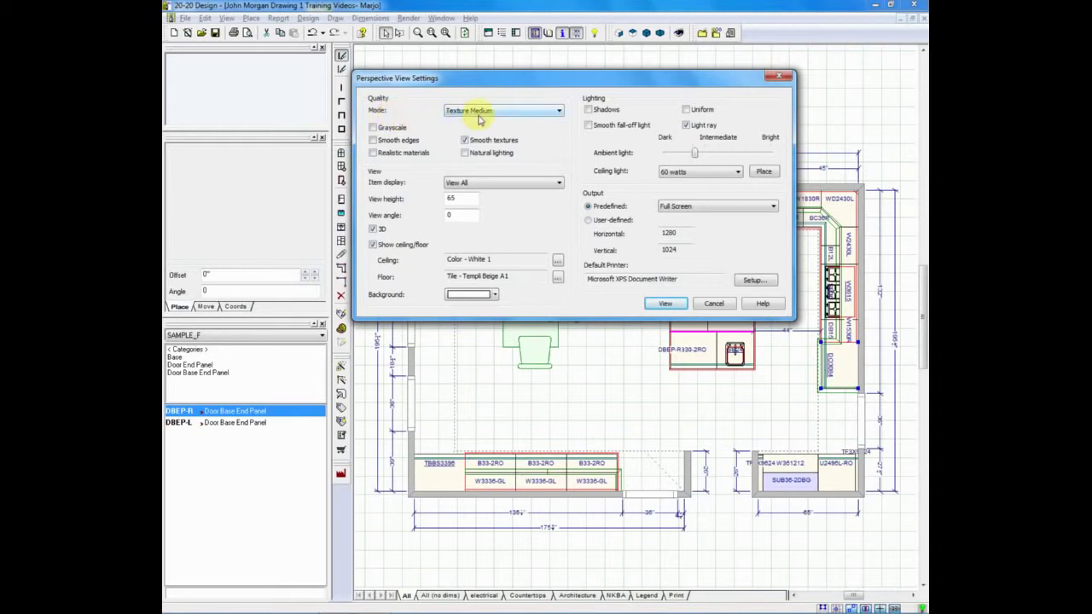
left_click(560, 112)
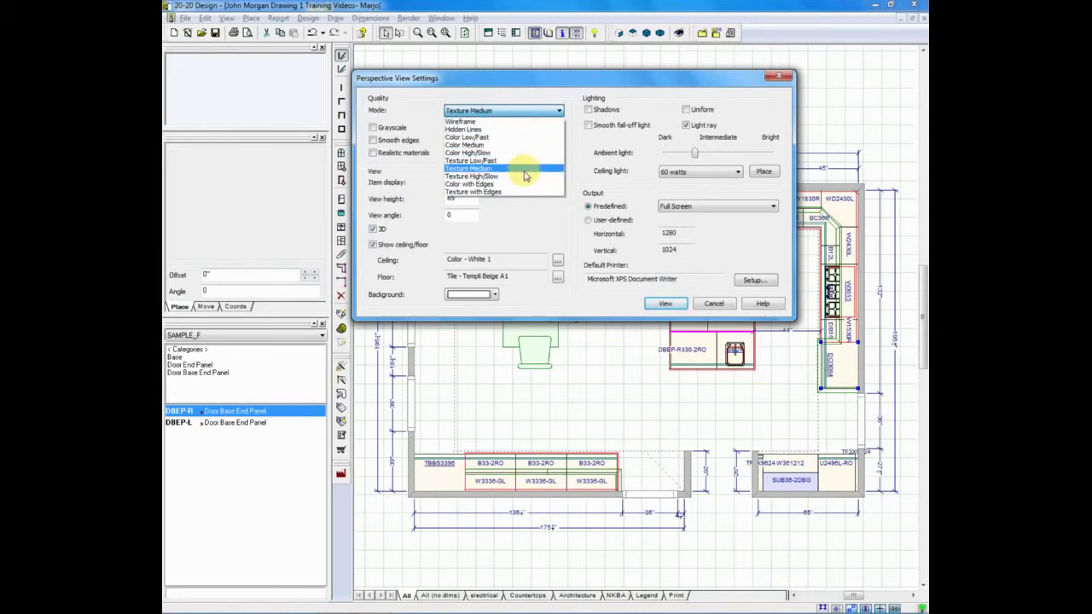
left_click(525, 169)
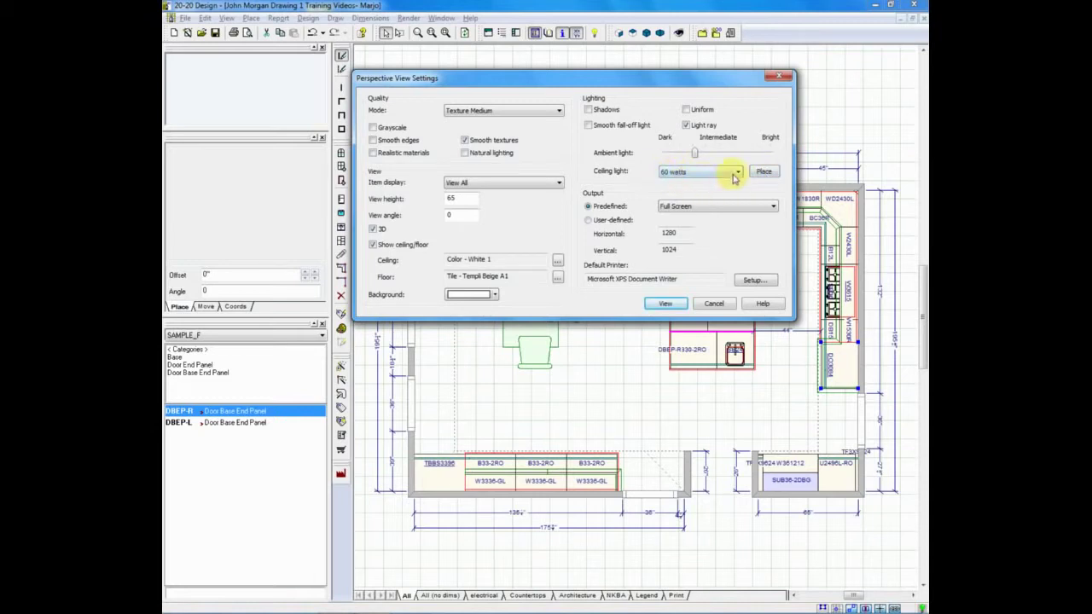
left_click(739, 174)
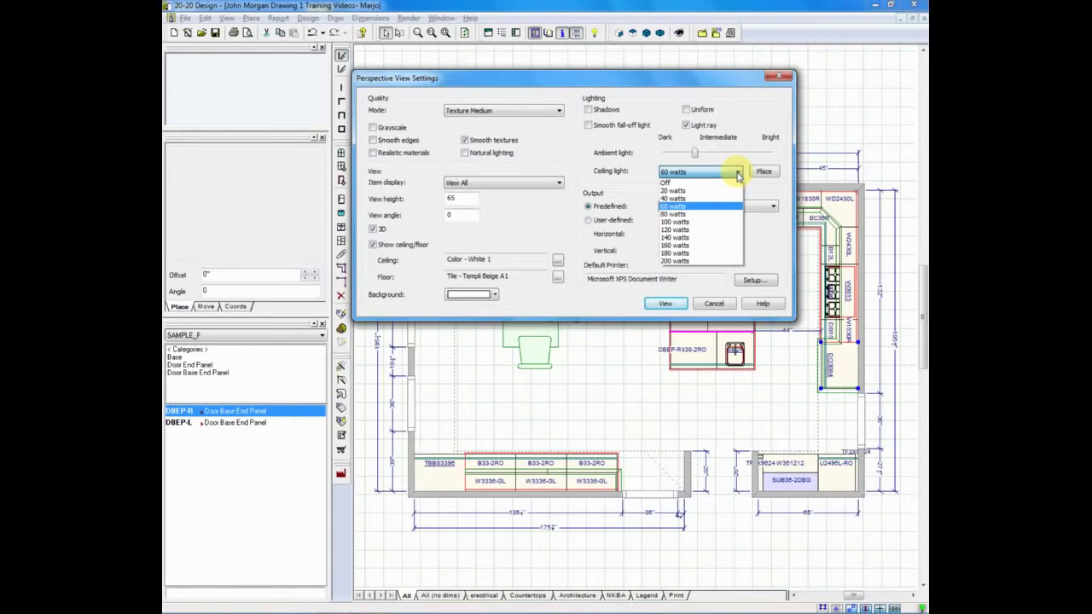
left_click(738, 174)
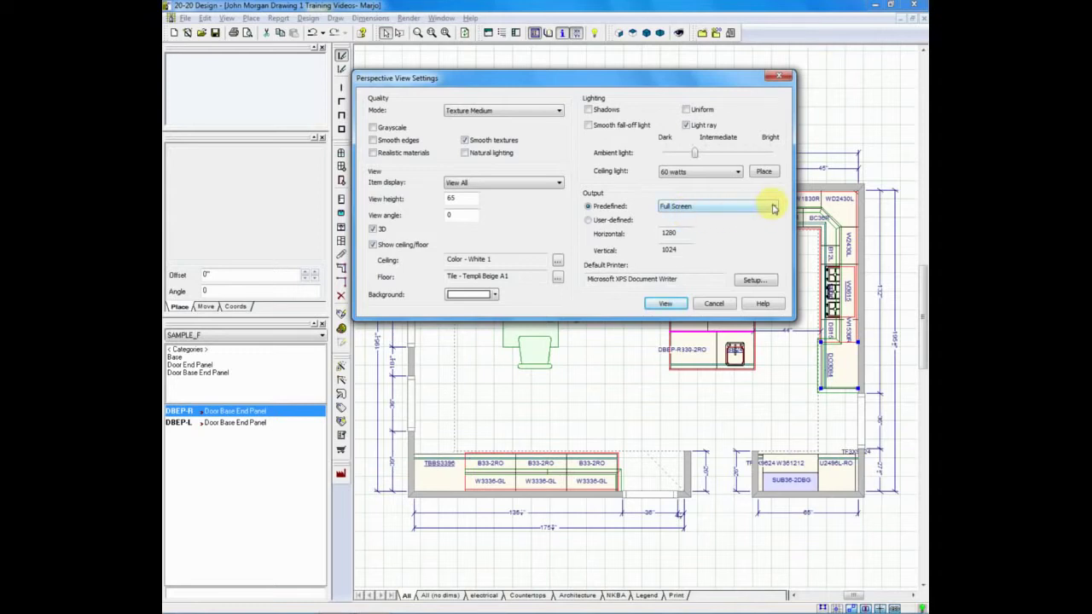
left_click(773, 208)
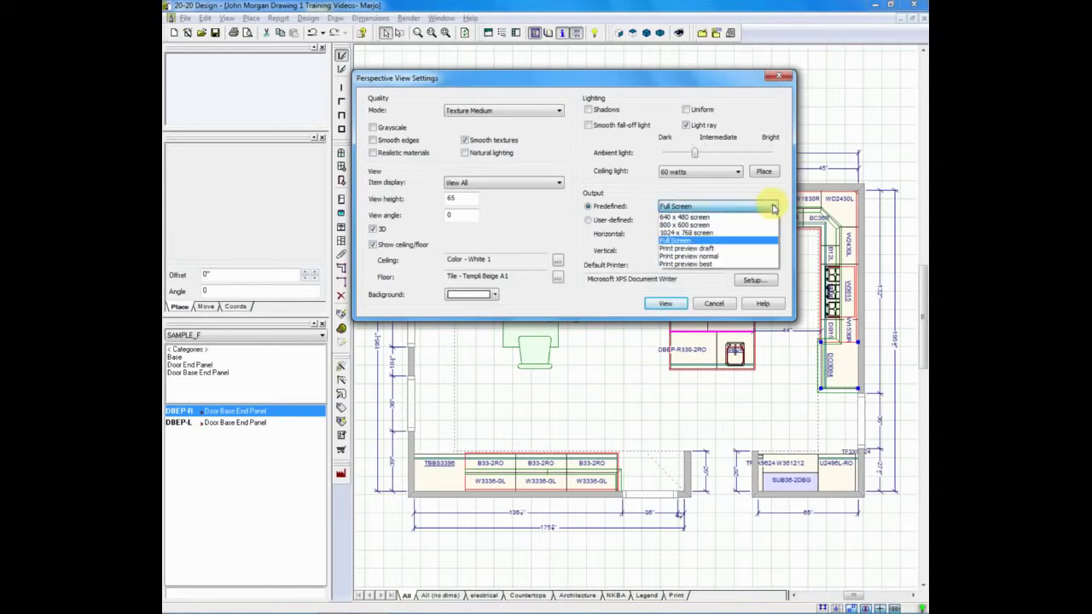
left_click(738, 243)
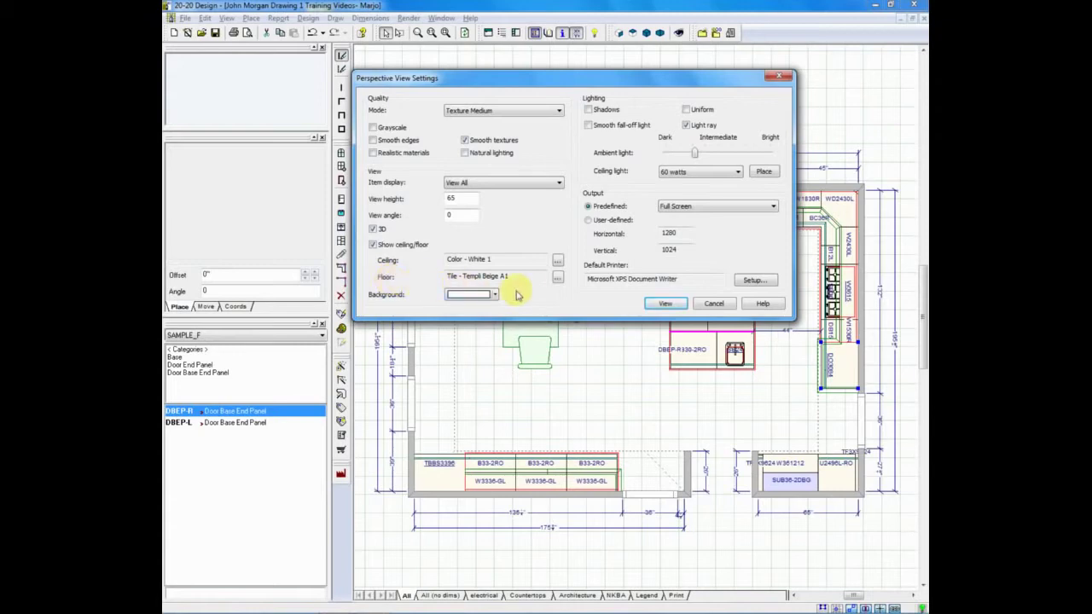
left_click(557, 278)
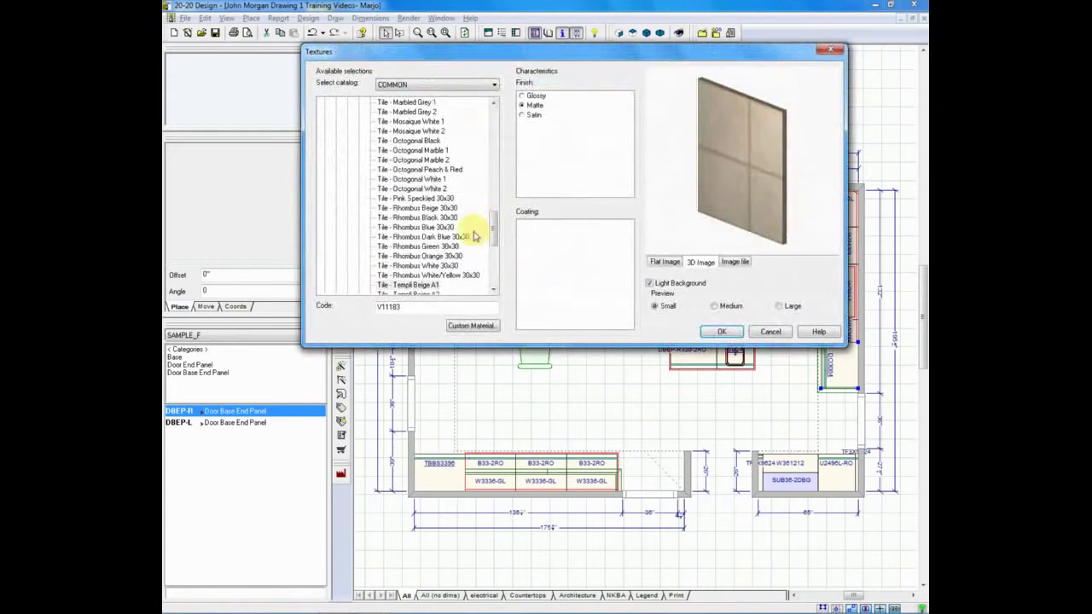
left_click(722, 332)
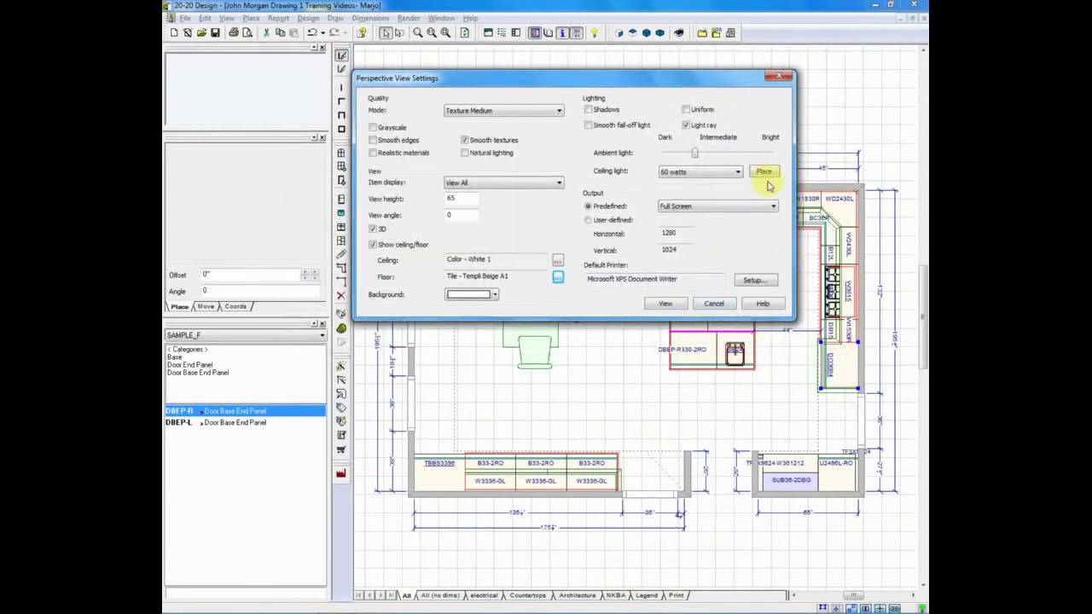
left_click(666, 306)
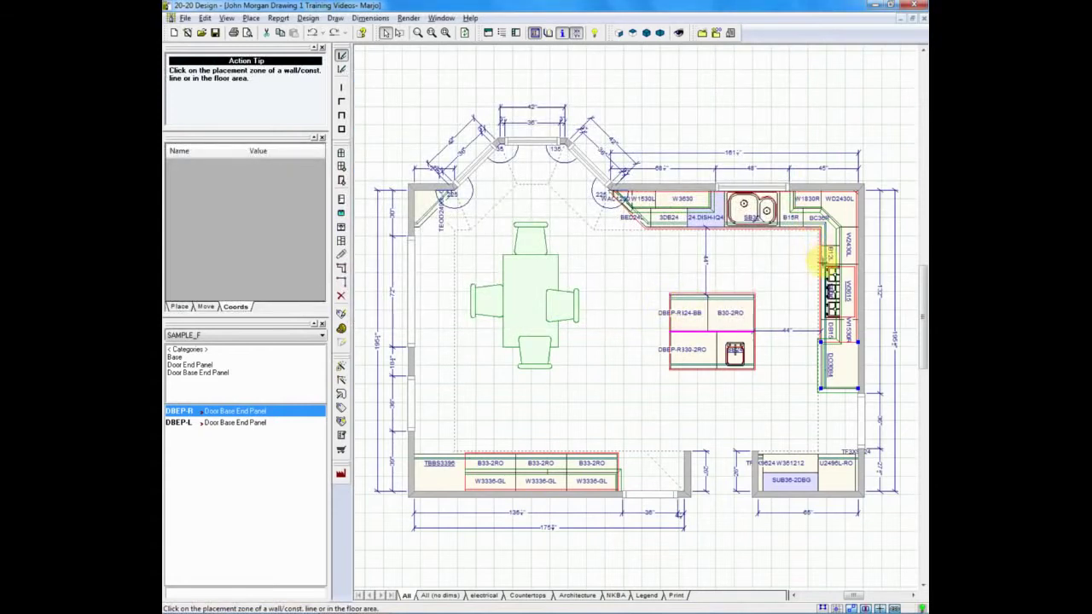
- Place the viewer in the middle of the room facing the island to render the textured perspective
left_click(625, 295)
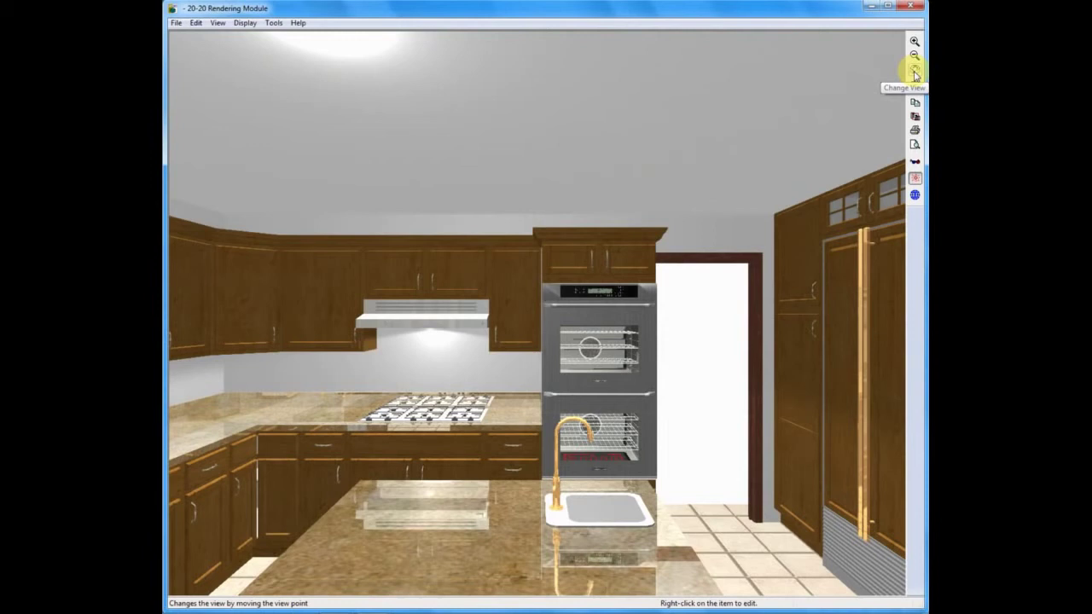
- Turn toward the window, move toward the sink corner, then tilt down onto the double sink and base cabinets
left_click(915, 71)
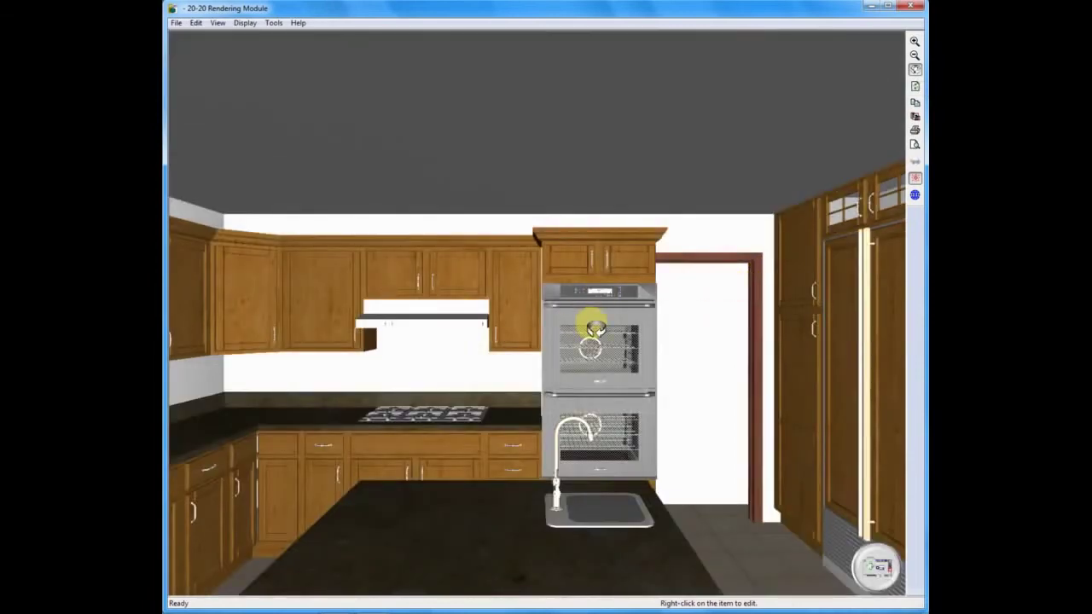
left_click_drag(585, 317, 587, 341)
scroll(588, 340, "up", 10)
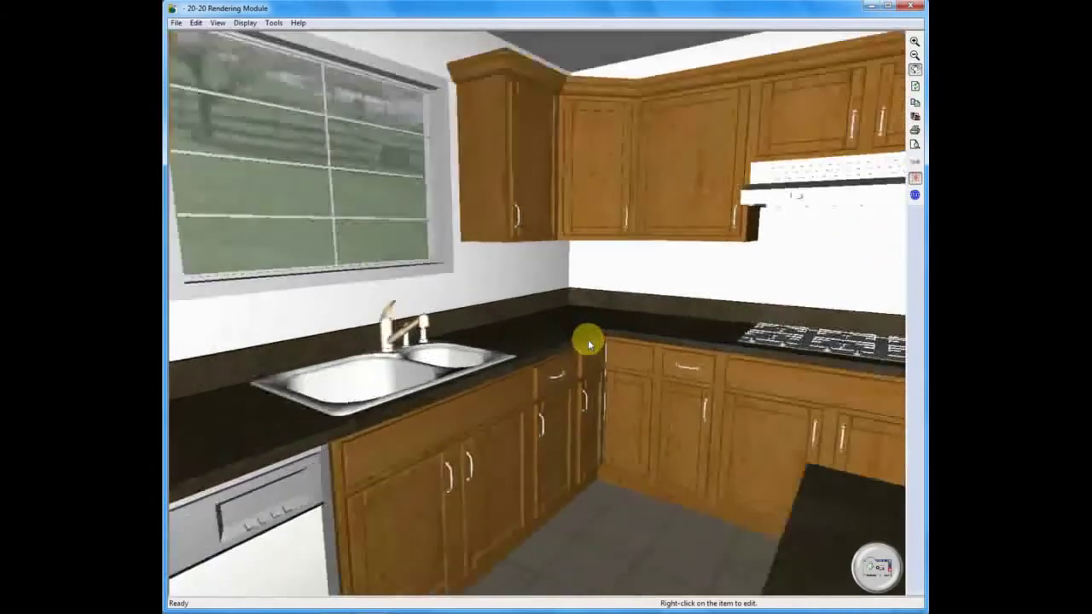
scroll(588, 341, "up", 10)
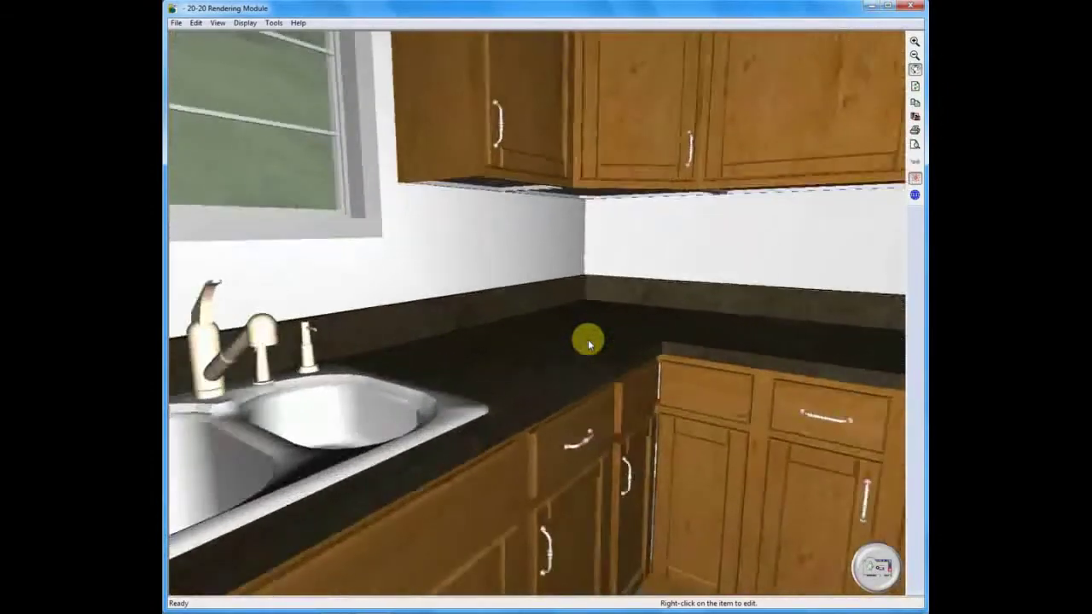
scroll(588, 339, "up", 8)
mouse_move(585, 336)
left_mouse_down()
mouse_move(586, 281)
mouse_move(583, 341)
left_mouse_up()
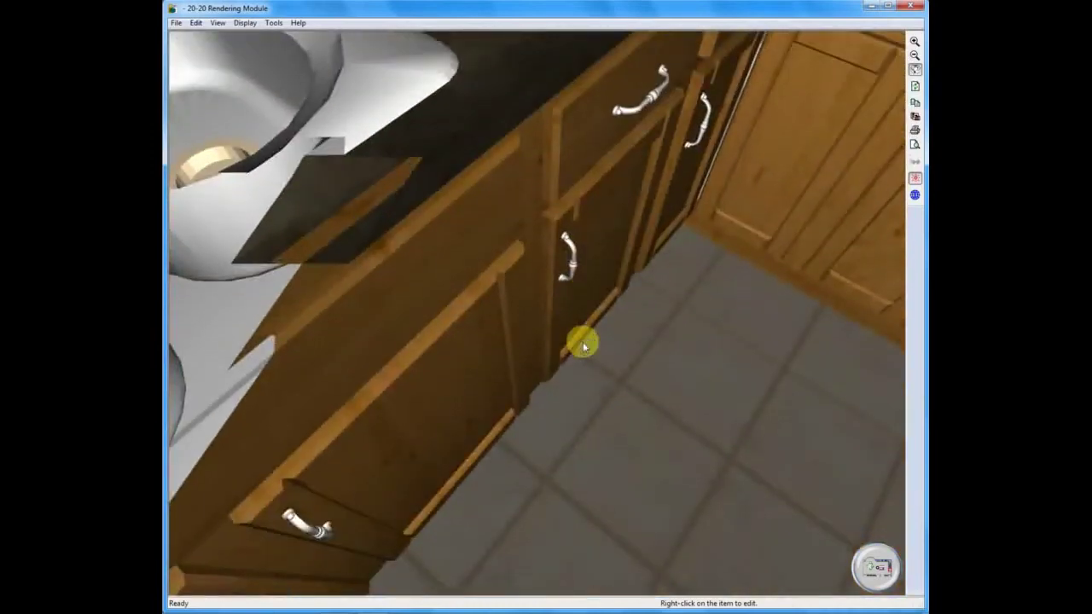
scroll(582, 341, "down", 3)
scroll(583, 341, "down", 4)
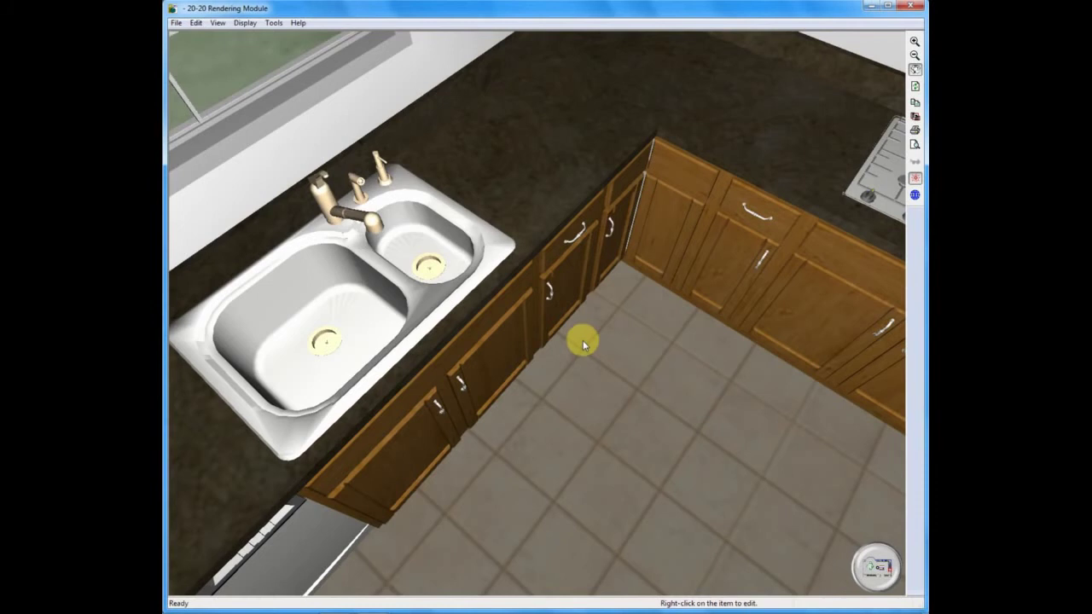
- Close the rendering and set the perspective mode to Hidden Lines
left_click(915, 7)
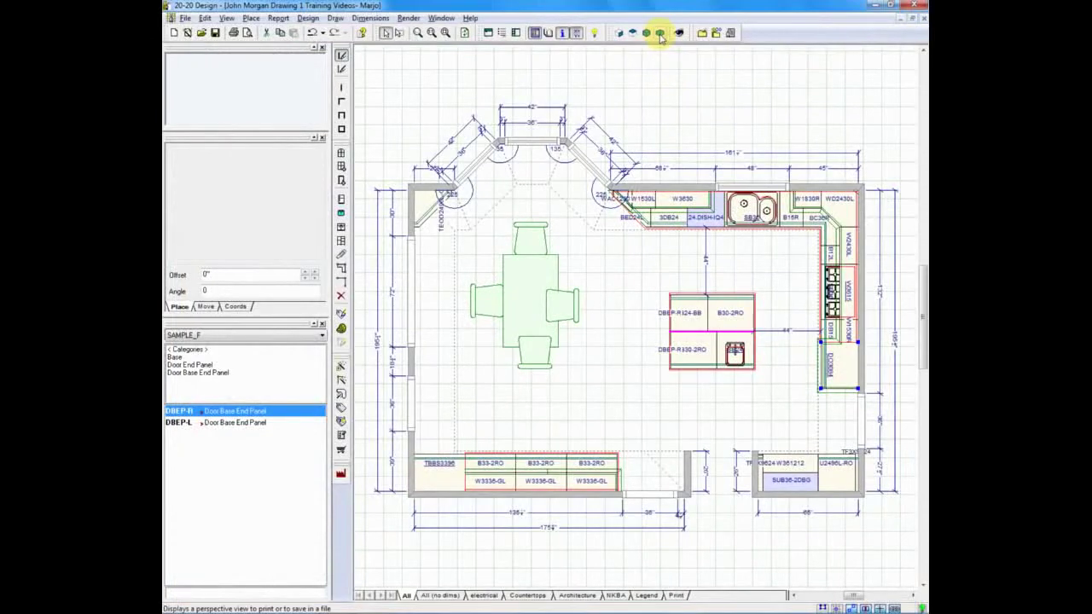
left_click(659, 34)
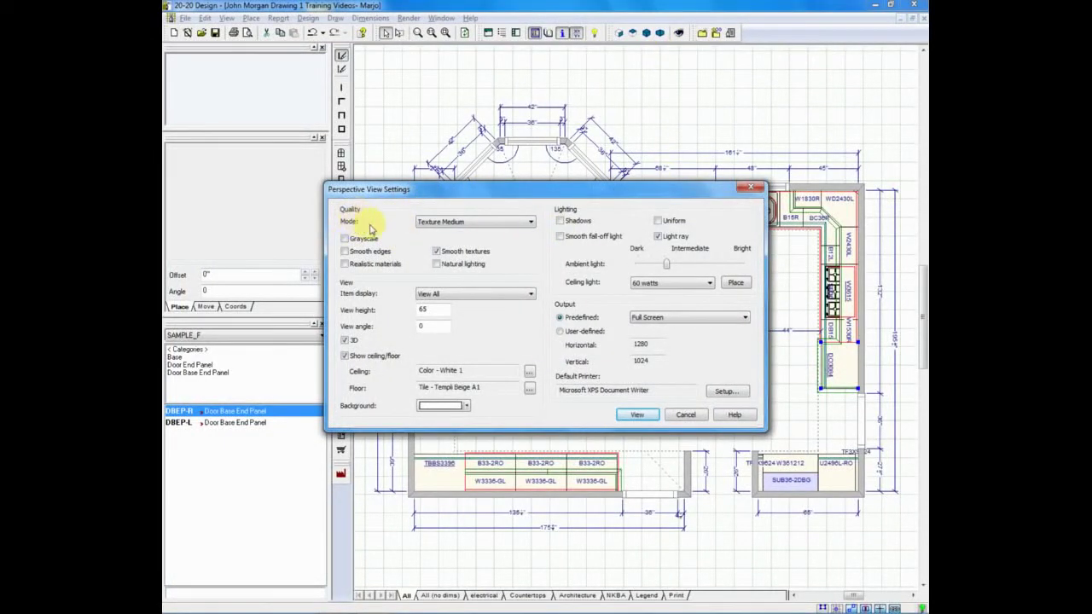
left_click(532, 223)
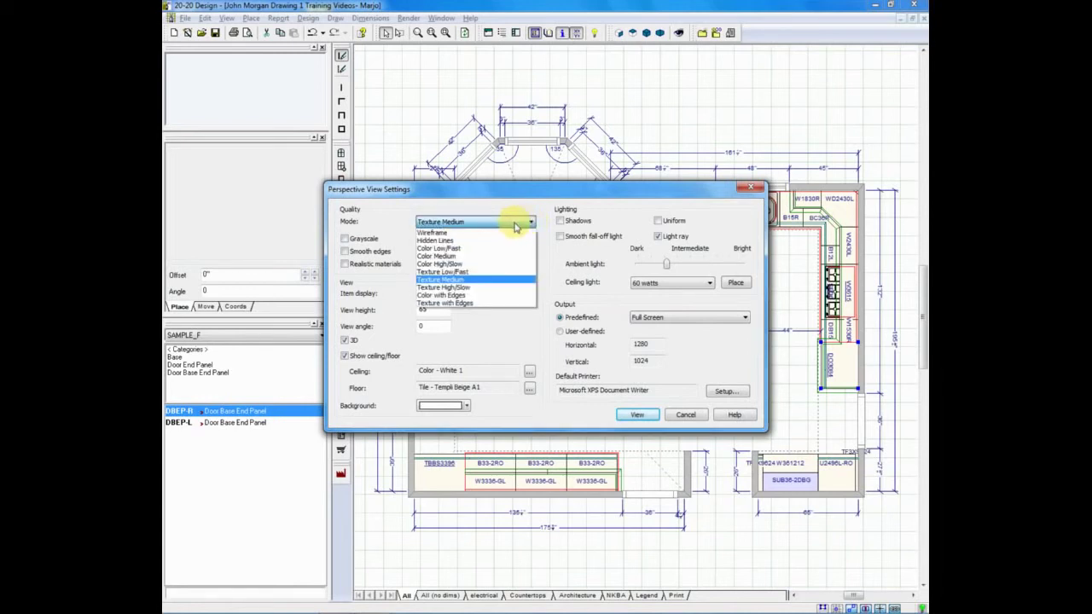
left_click(491, 242)
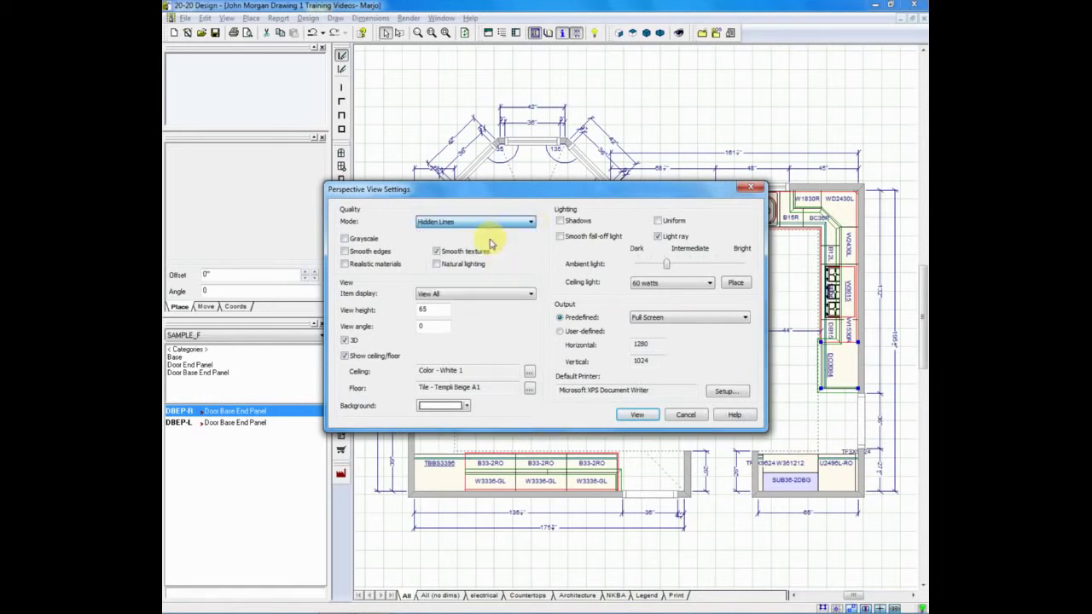
- Place the viewer just above the island, aimed at the sink wall, and render
left_click(637, 414)
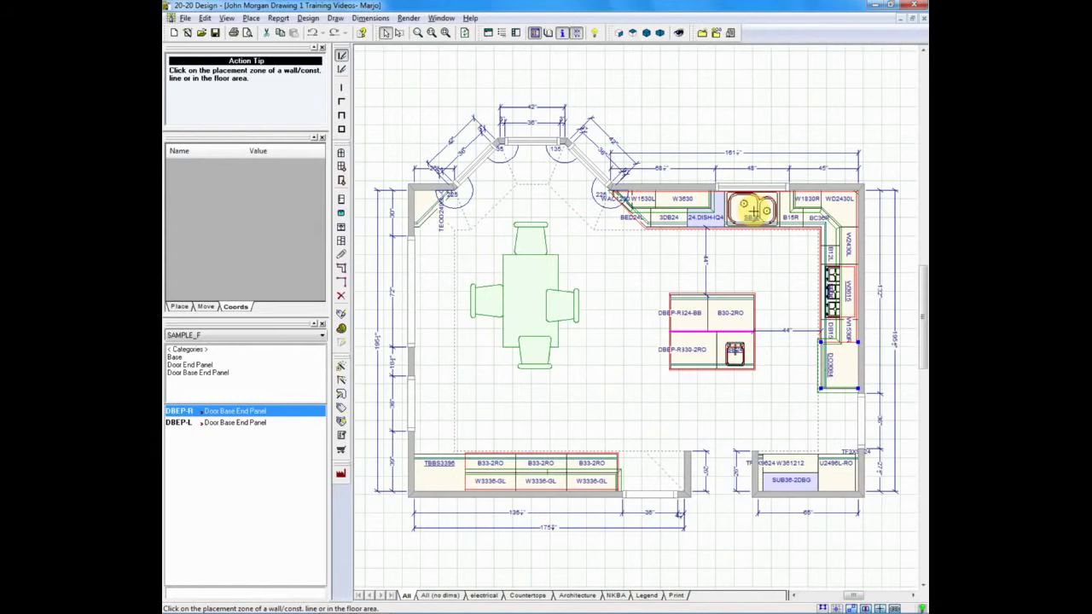
left_click(740, 210)
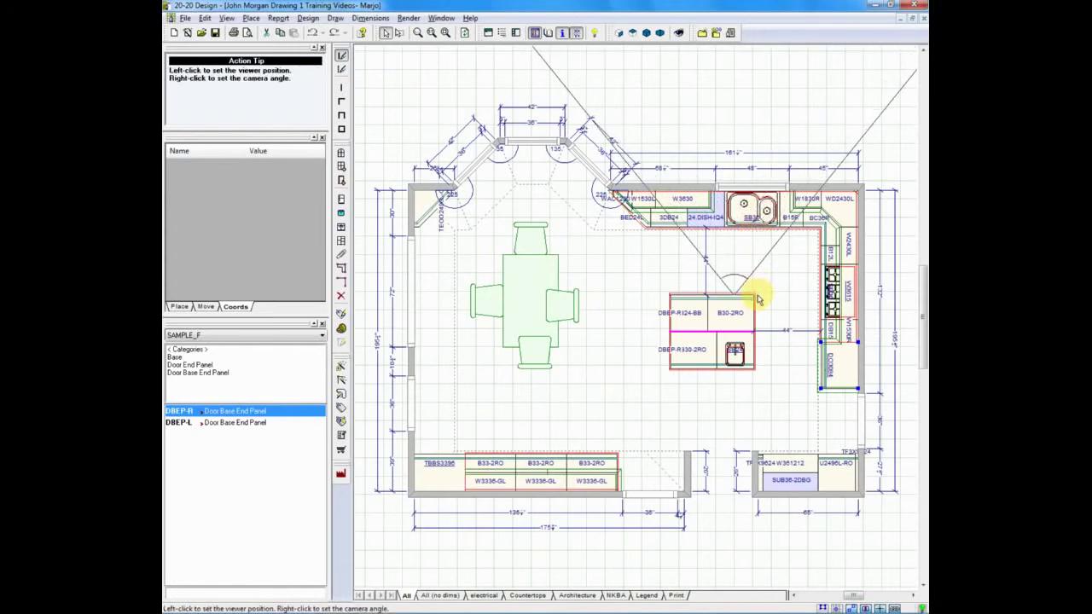
left_click(743, 390)
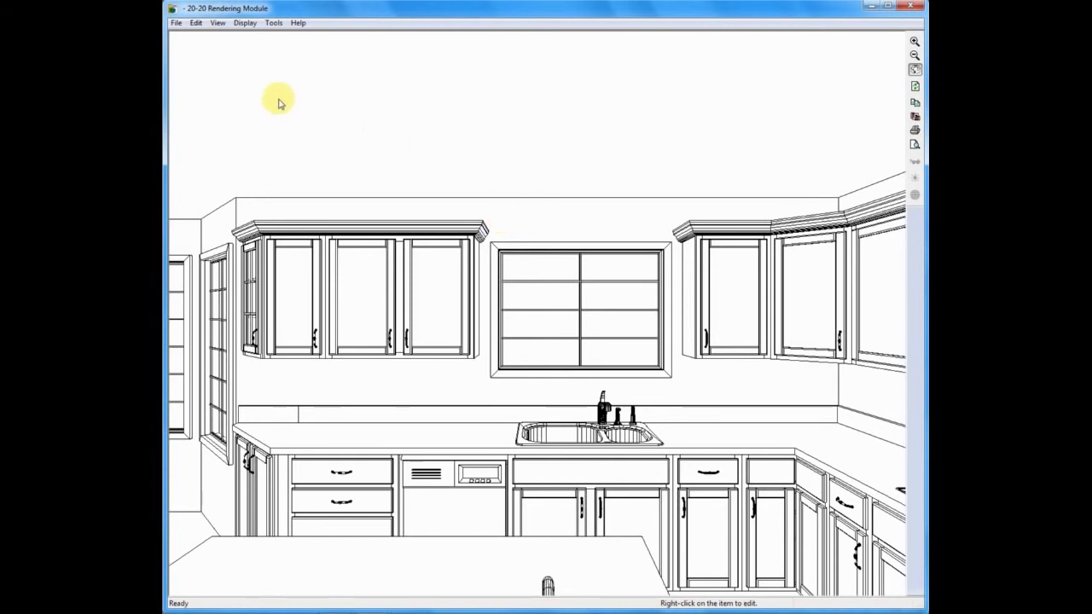
- Show the kitchen as a wireframe, then switch back to hidden lines
left_click(246, 25)
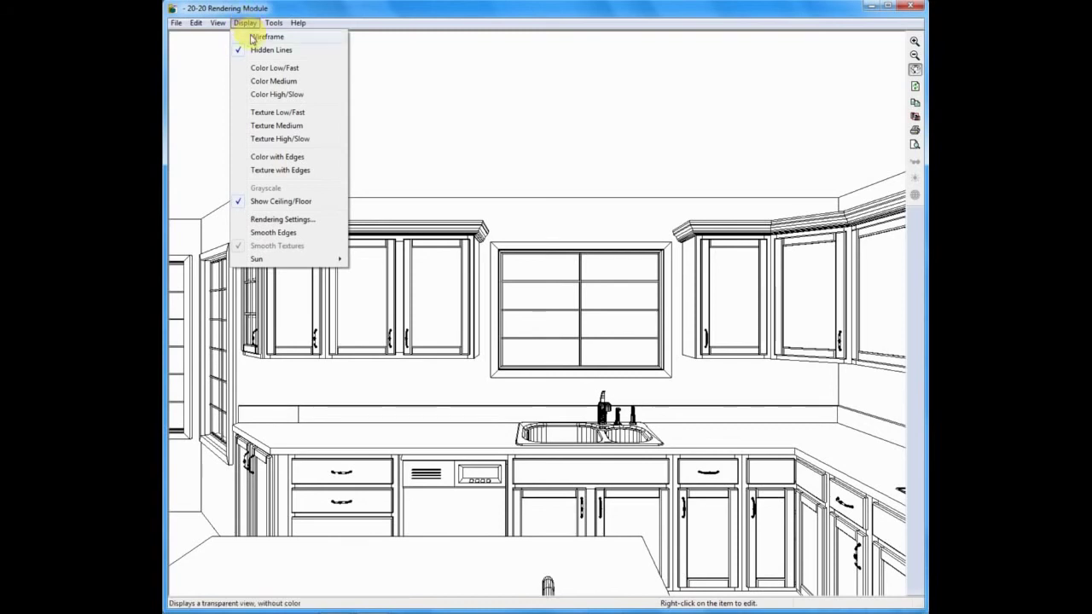
left_click(254, 39)
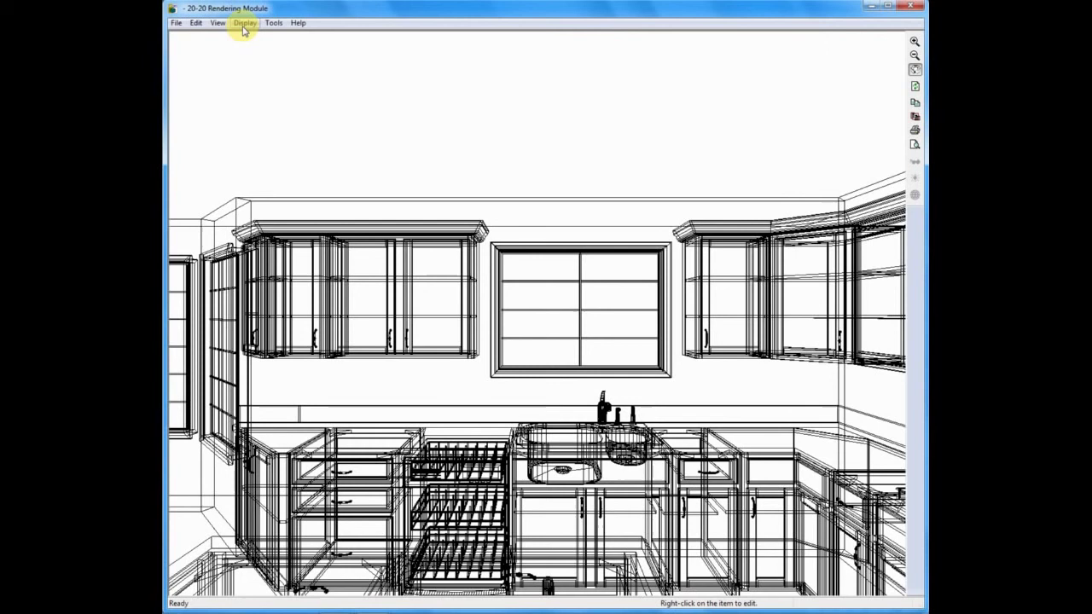
left_click(244, 23)
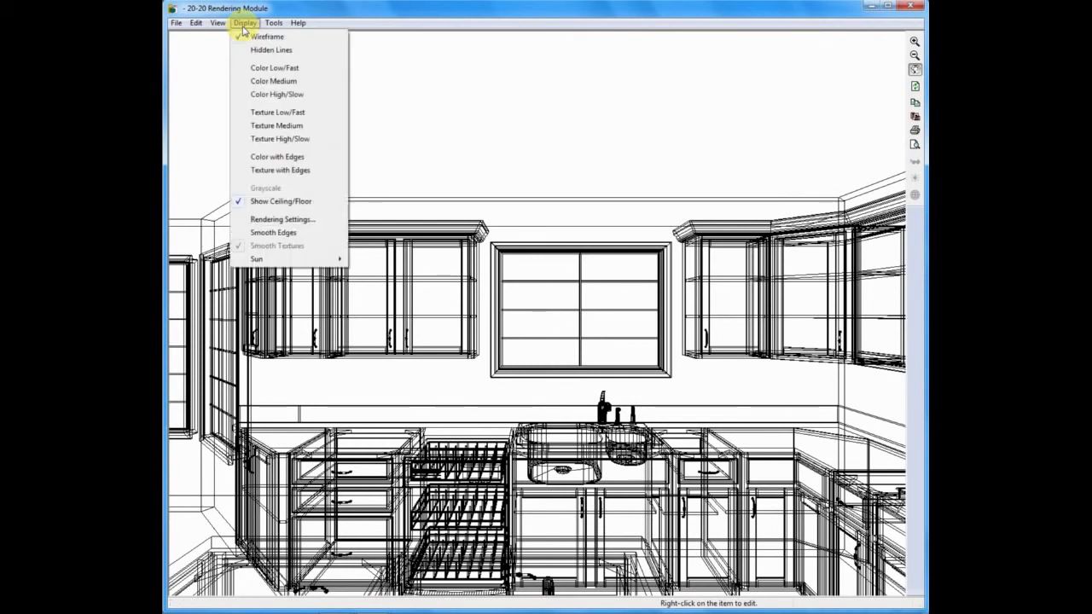
left_click(254, 50)
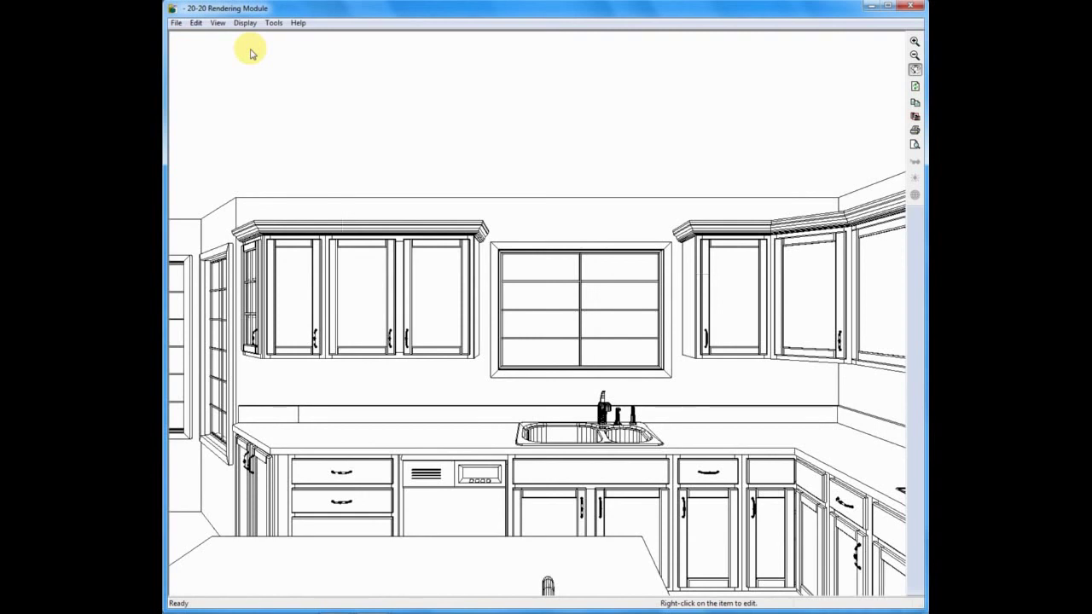
- Switch the render to Texture Medium, then to Texture with Edges
left_click(245, 24)
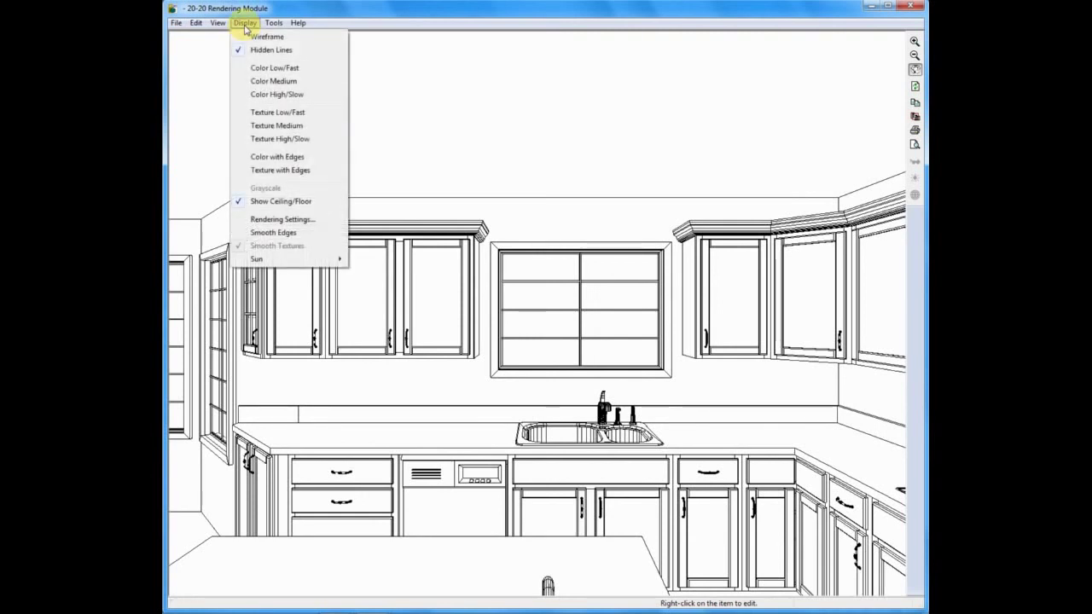
left_click(273, 128)
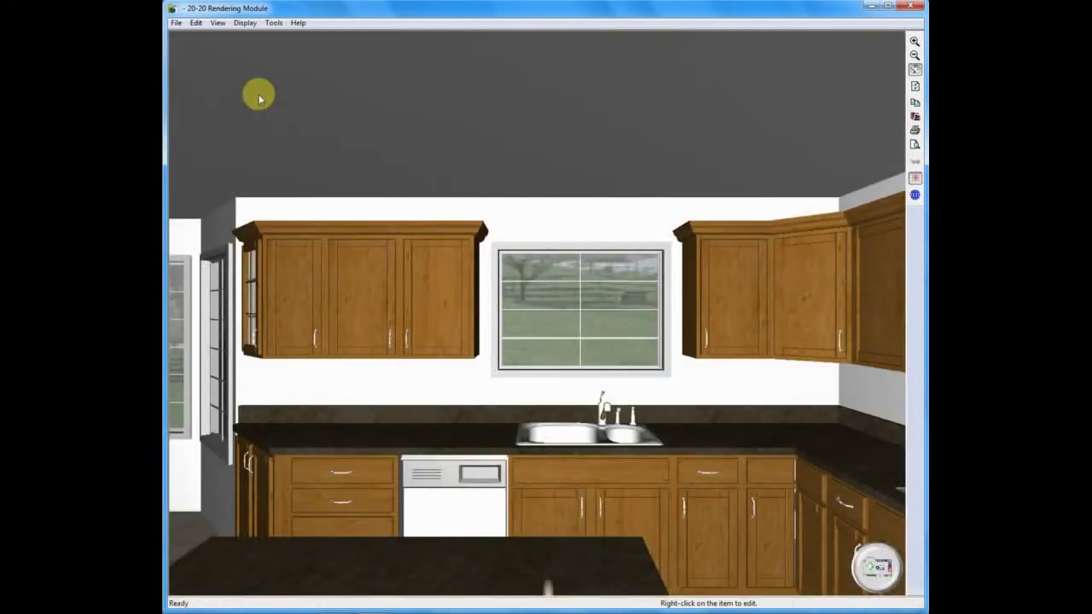
left_click(218, 23)
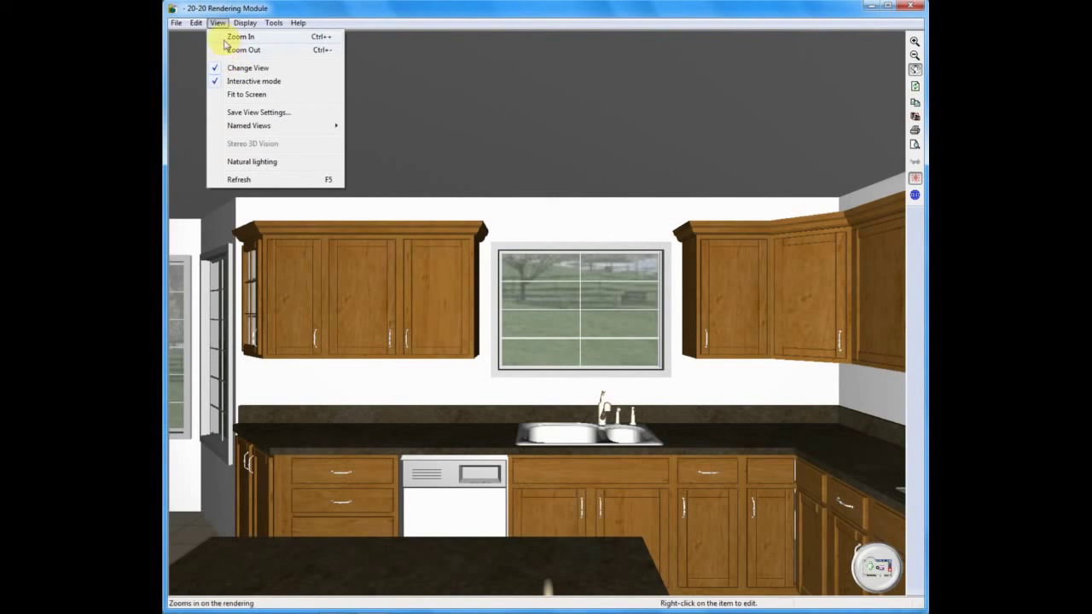
mouse_move(243, 24)
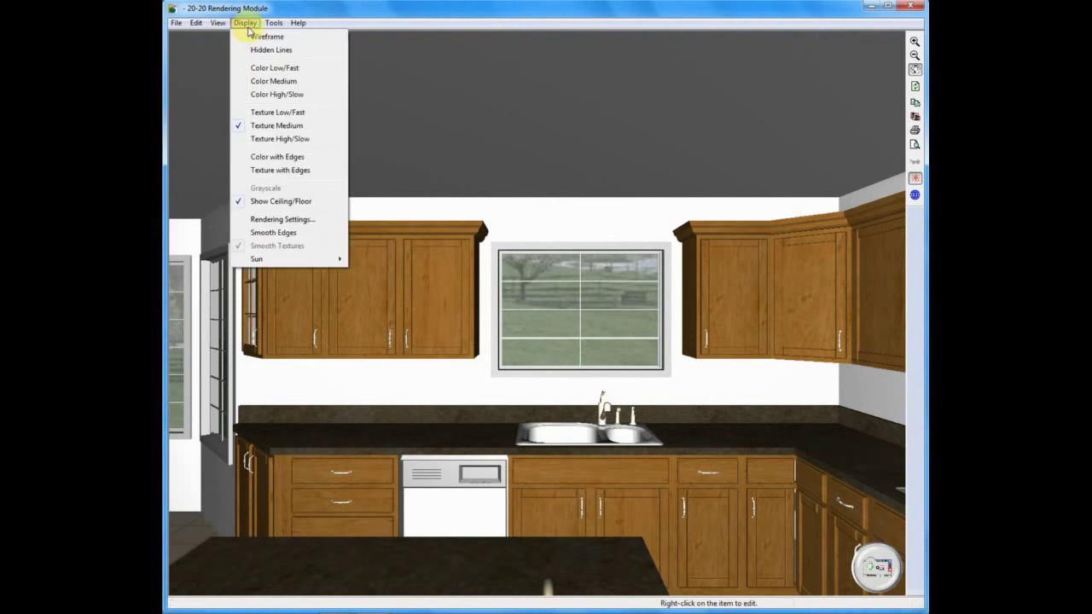
left_click(287, 173)
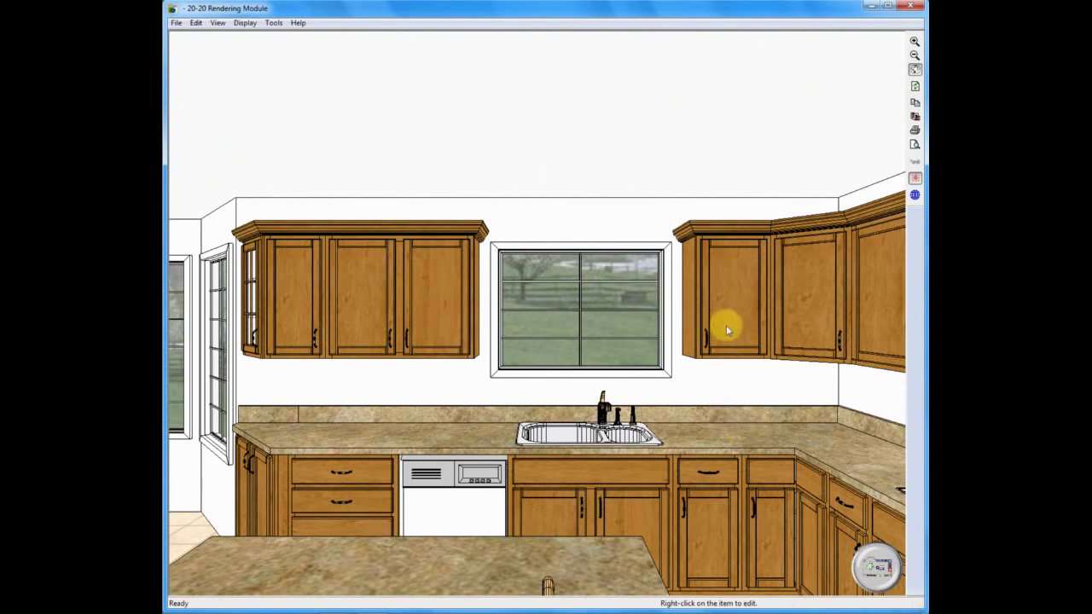
- Zoom in on the window and double sink, then ease back slightly
scroll(722, 273, "up", 3)
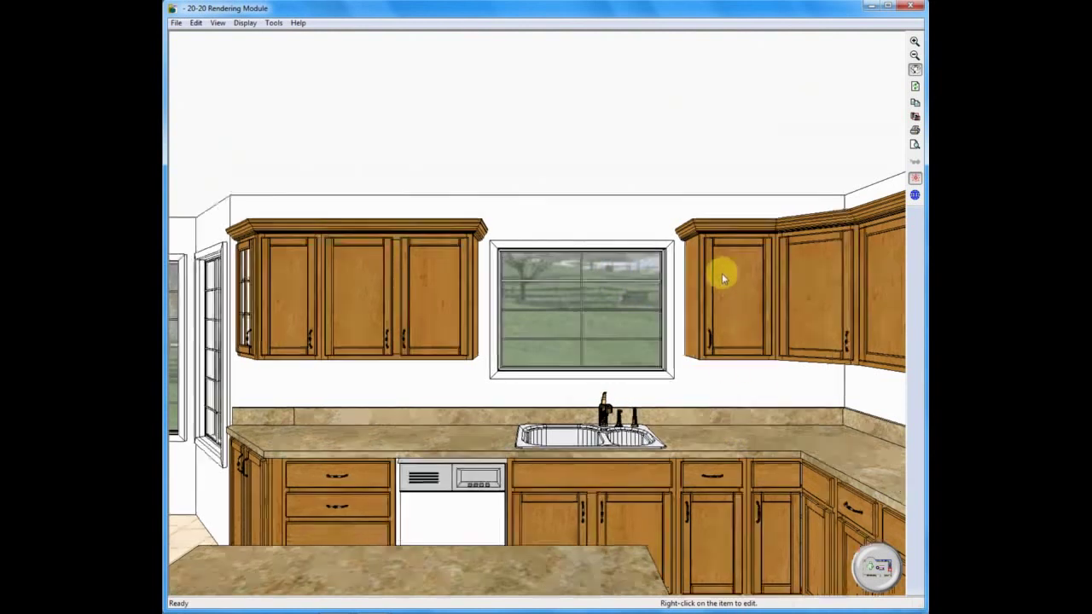
scroll(372, 222, "up", 3)
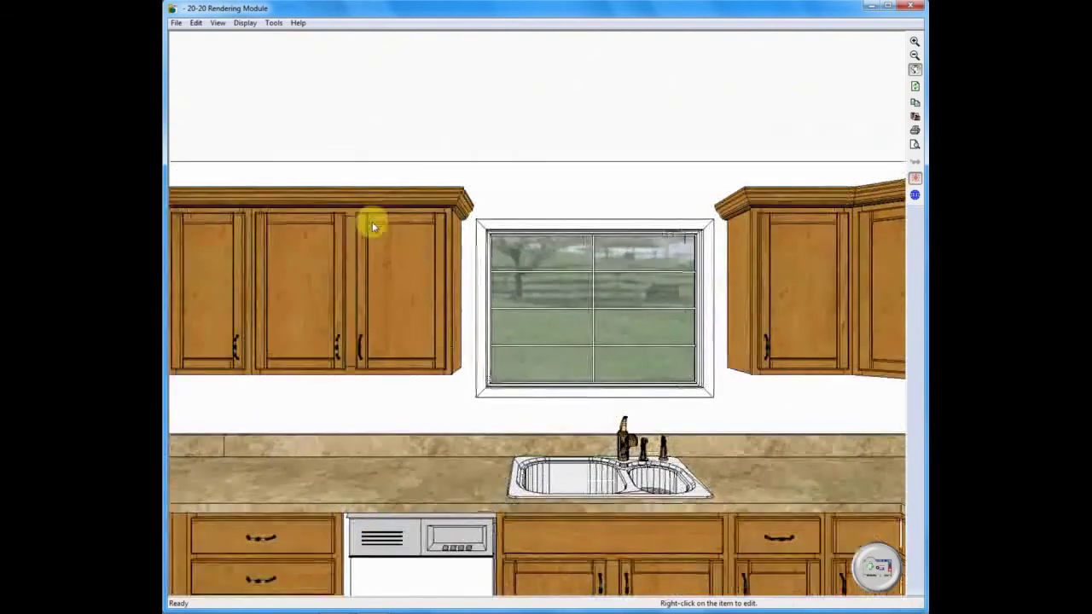
scroll(371, 220, "up", 3)
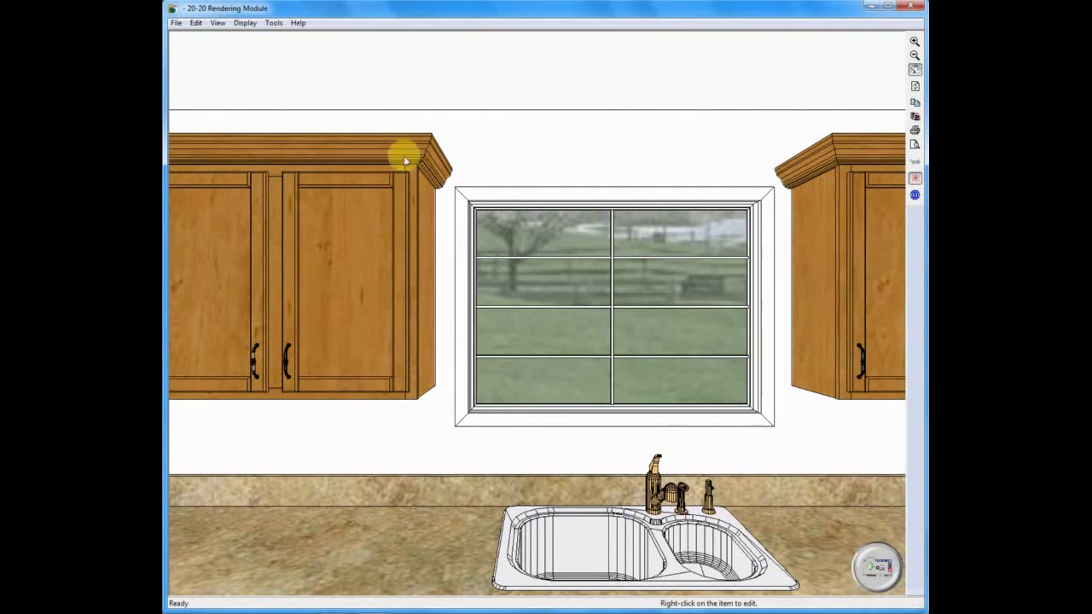
scroll(404, 229, "up", 1)
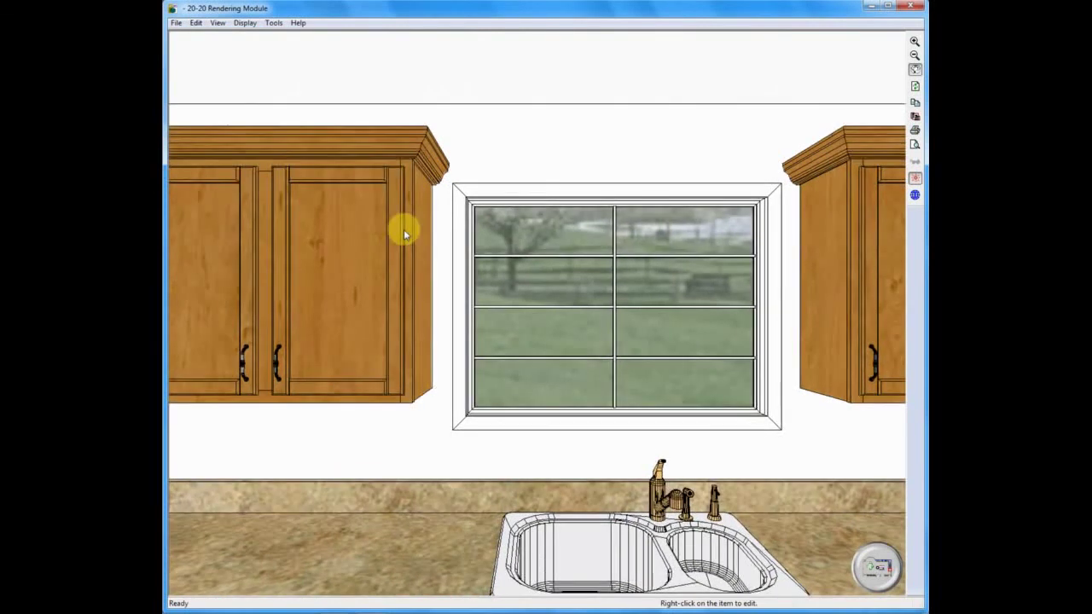
scroll(403, 229, "down", 1)
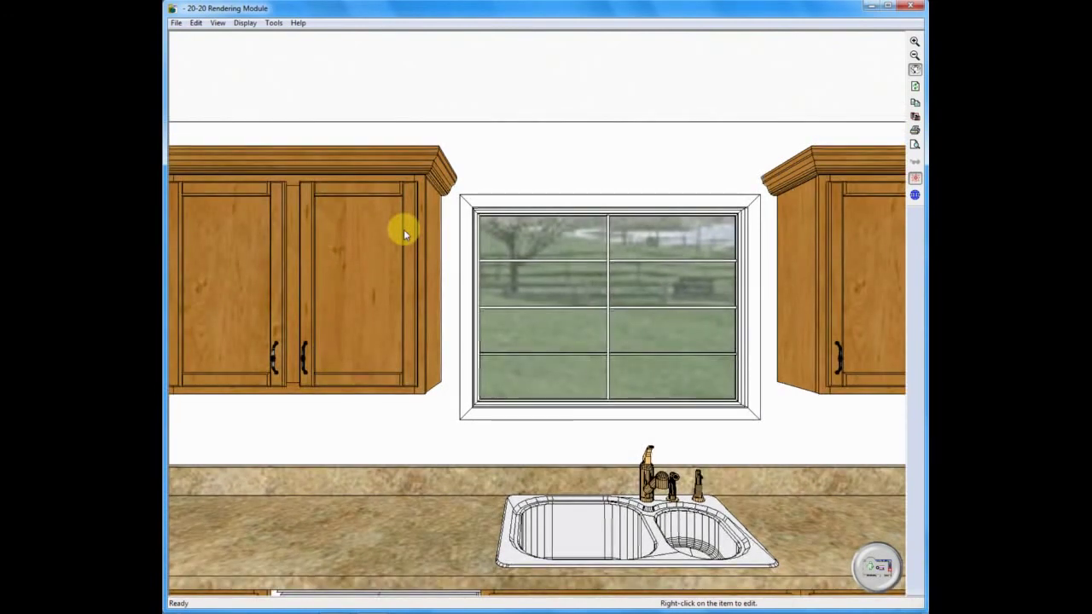
scroll(404, 229, "down", 1)
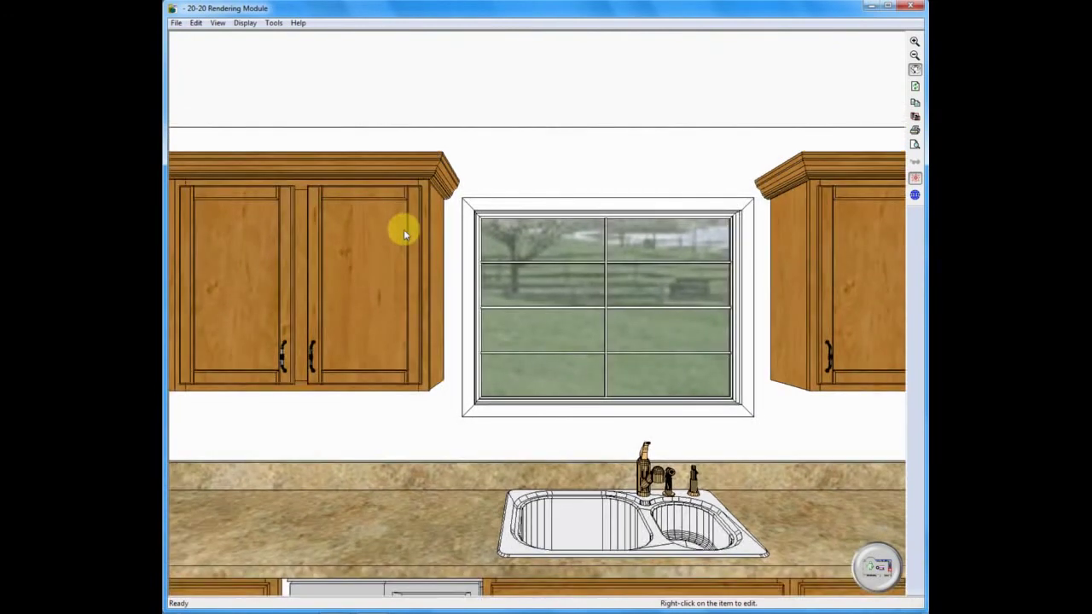